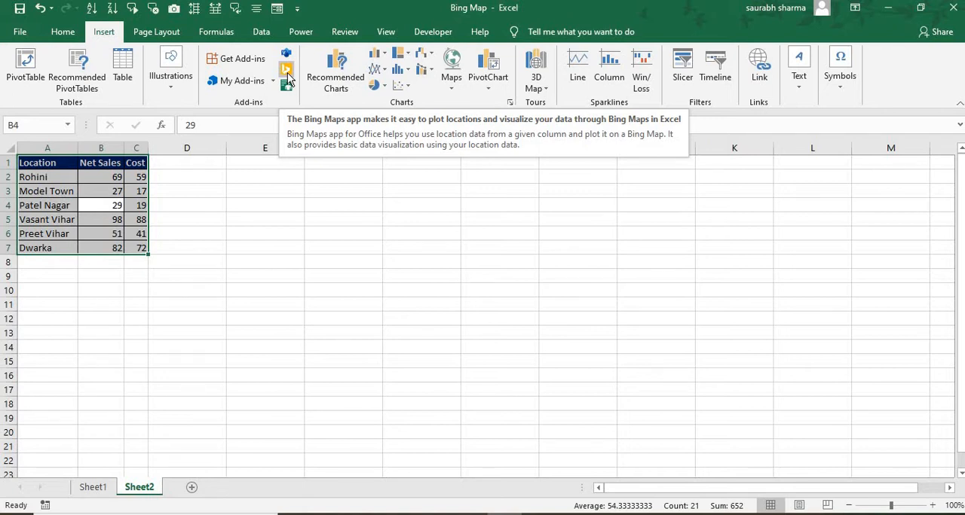
# - Insert a Bing Map on the sheet and plot the Location, Net Sales and Cost table on it
pyautogui.click(285, 70)
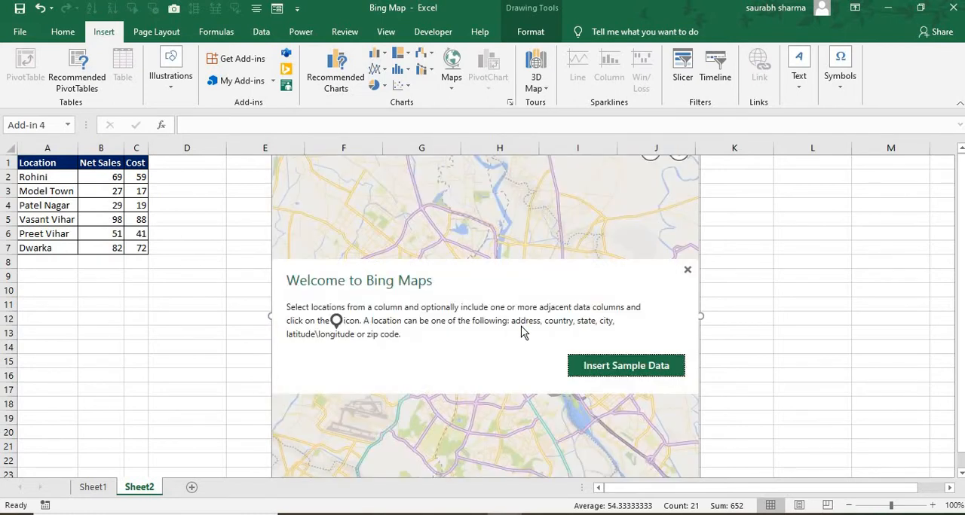
pyautogui.click(34, 188)
pyautogui.click(32, 181)
pyautogui.hotkey('ctrl', 'a')
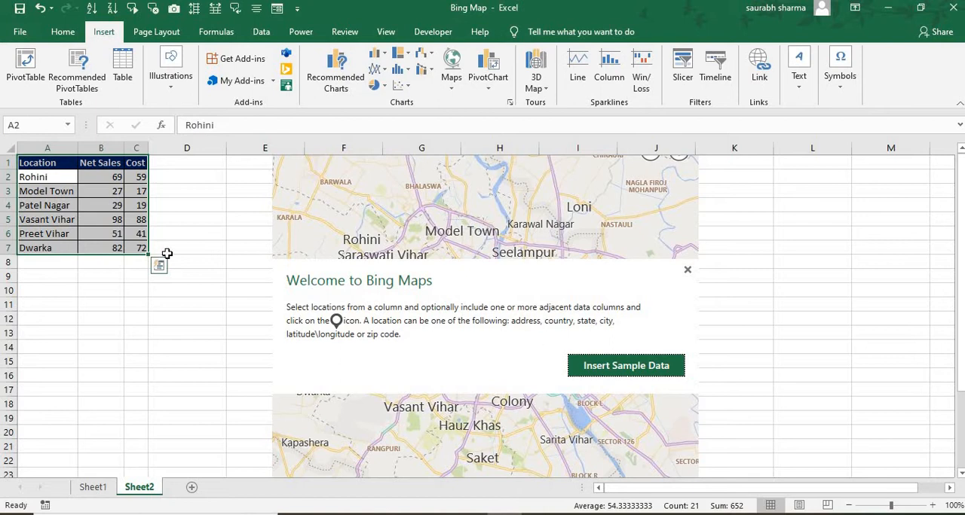
pyautogui.click(610, 379)
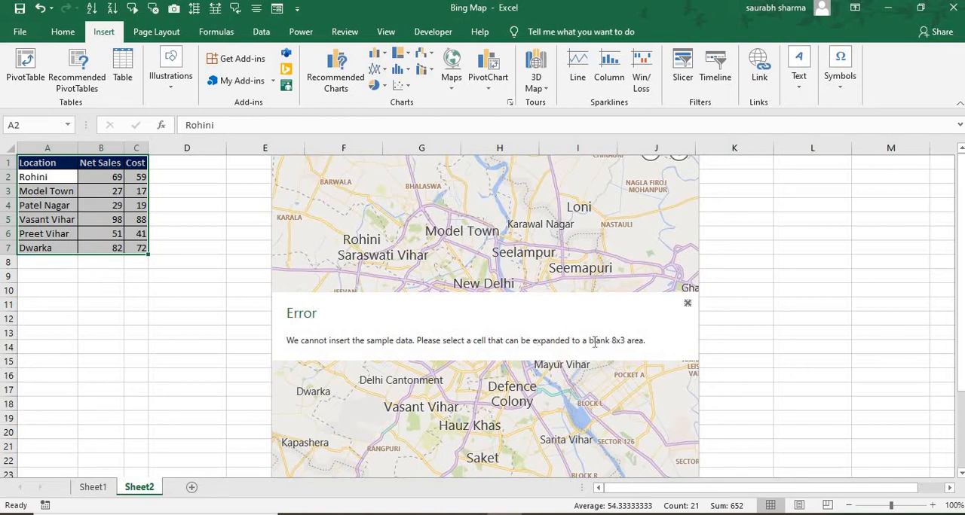
pyautogui.click(687, 304)
pyautogui.press('Return')
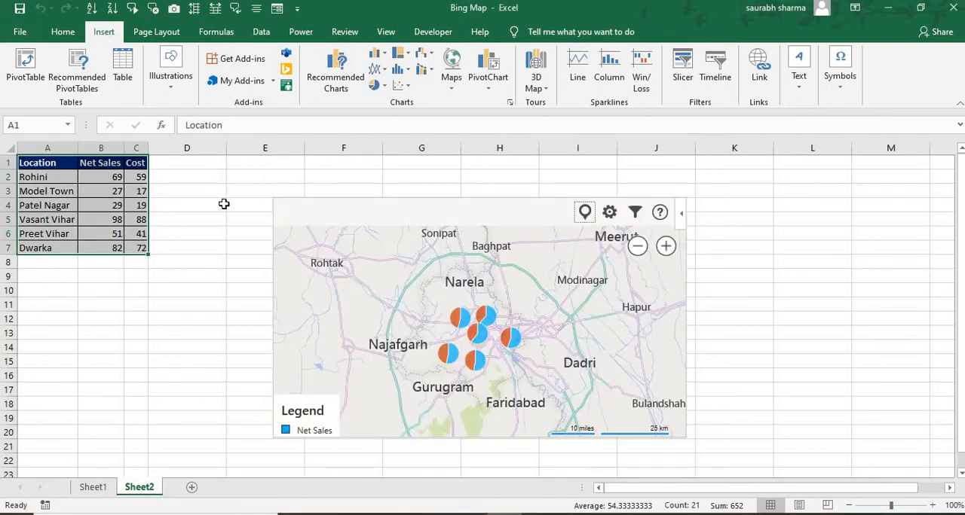
# - Make the map frame taller and move its legend up, opening and closing Rohini's data popup along the way
pyautogui.click(458, 324)
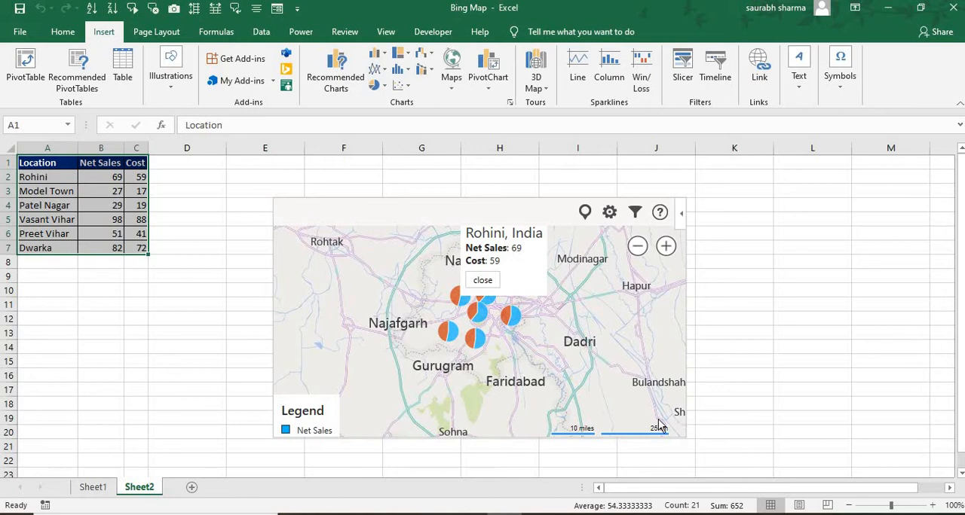
pyautogui.click(689, 437)
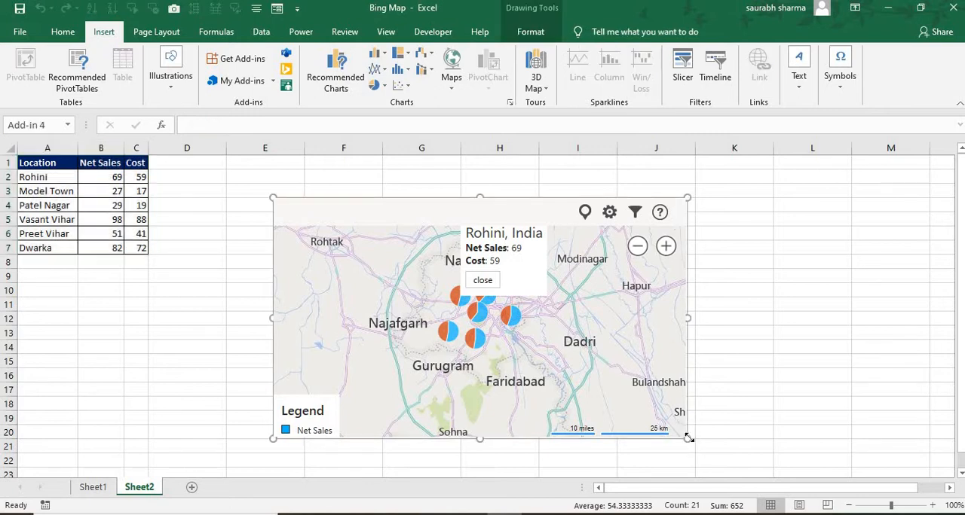
pyautogui.moveTo(688, 439); pyautogui.dragTo(676, 468)
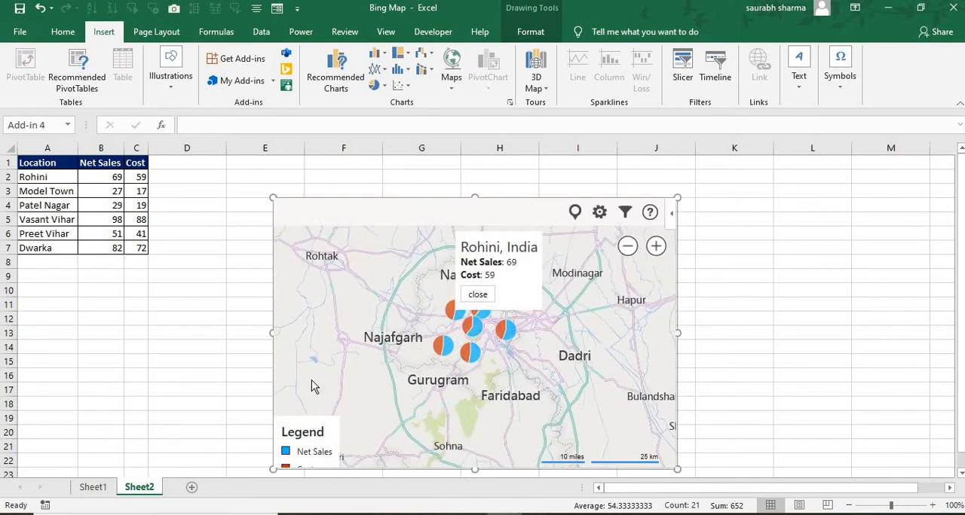
pyautogui.moveTo(311, 422); pyautogui.dragTo(312, 392)
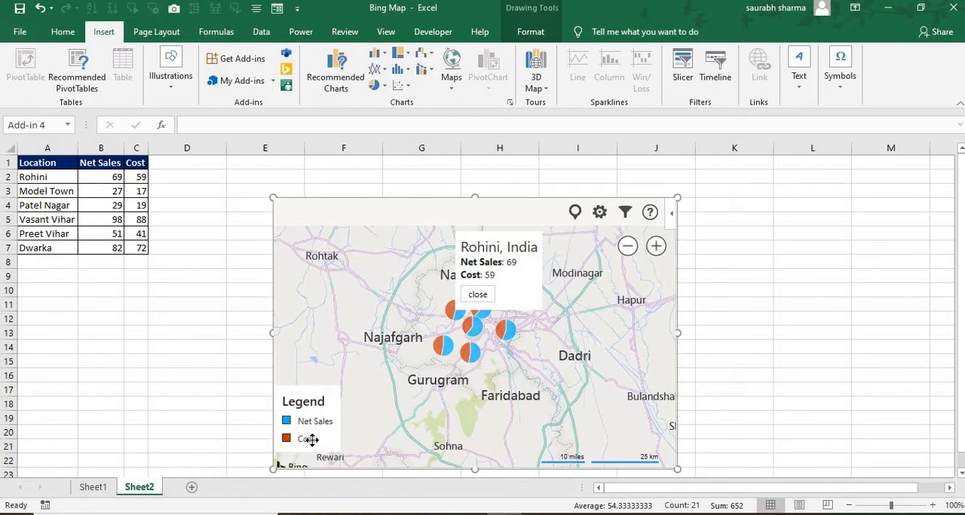
pyautogui.click(476, 300)
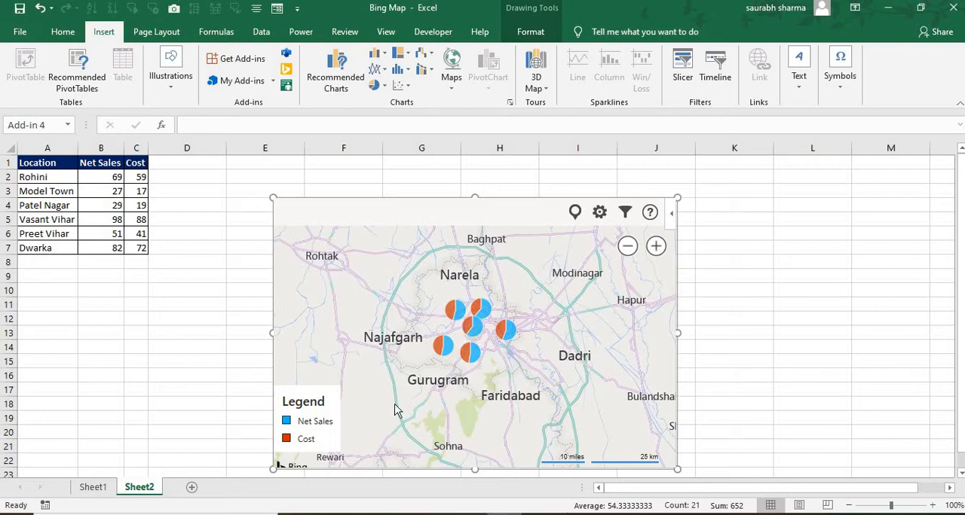
# - View Model Town's net sales and cost on the map and close its popup
pyautogui.click(482, 314)
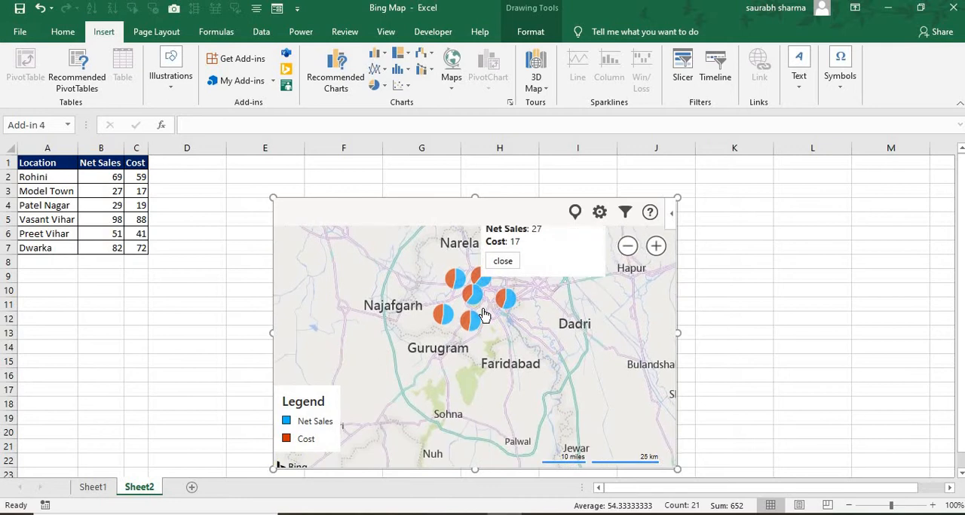
pyautogui.click(502, 261)
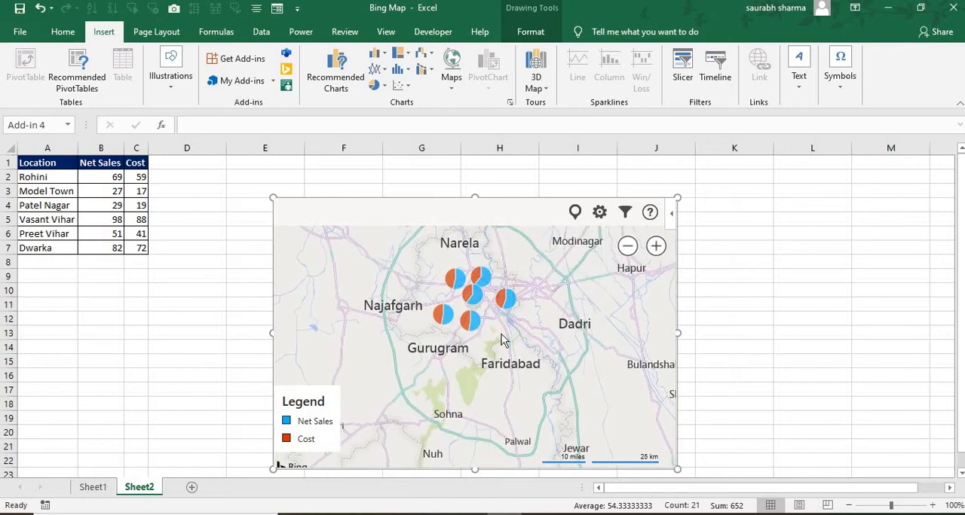
pyautogui.scroll(1, 537, 330)
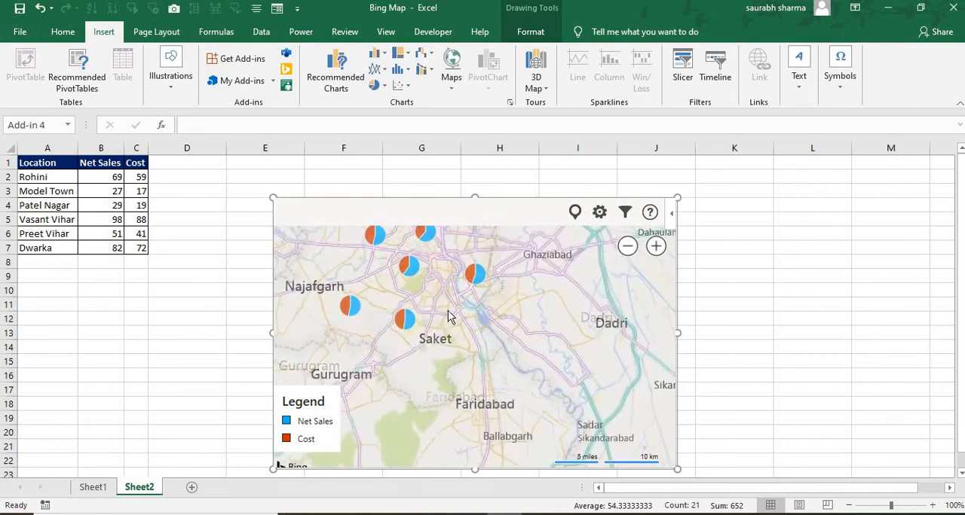
pyautogui.moveTo(442, 312); pyautogui.dragTo(527, 380)
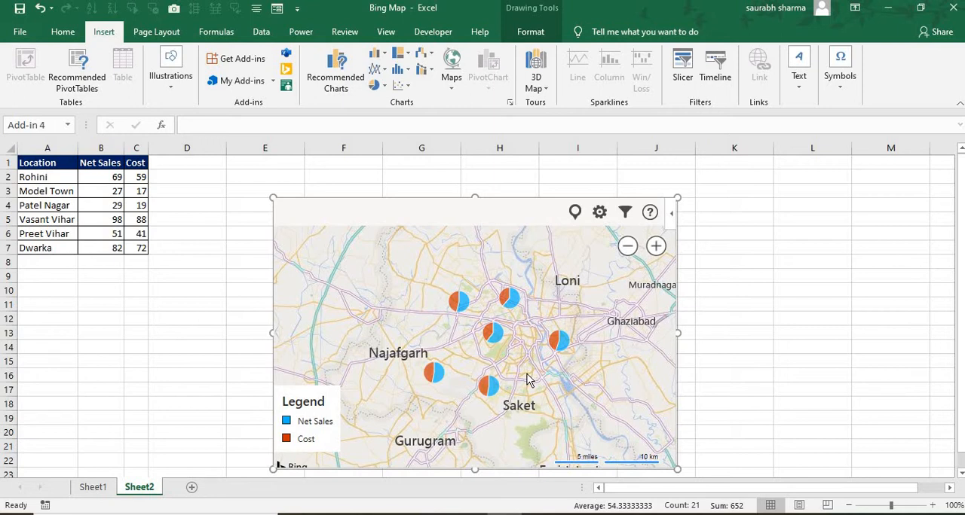
# - Change the map type to Bird's Eye and close the map settings
pyautogui.click(599, 215)
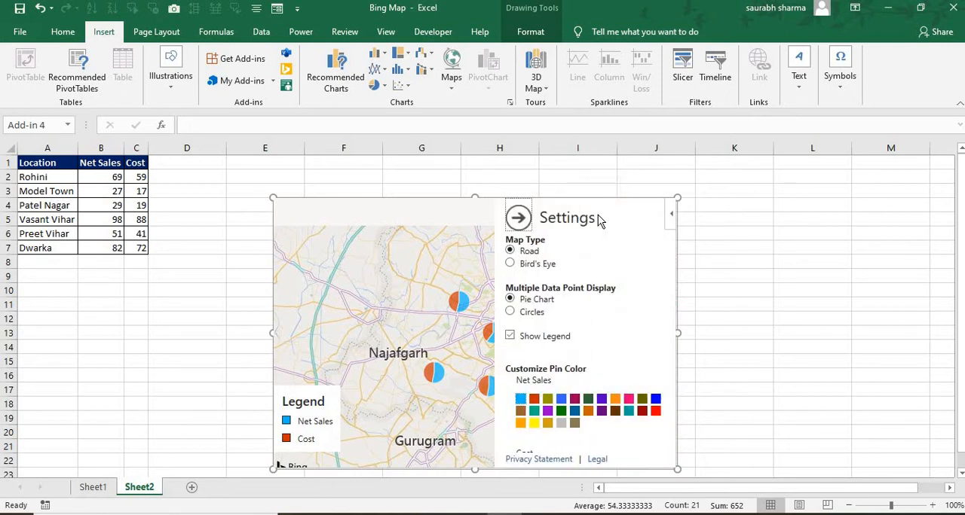
pyautogui.click(536, 270)
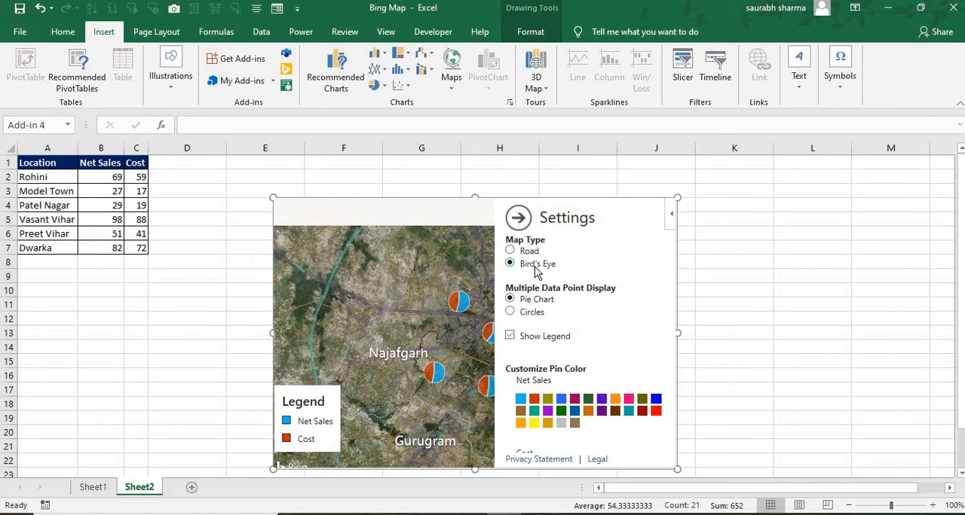
pyautogui.click(518, 218)
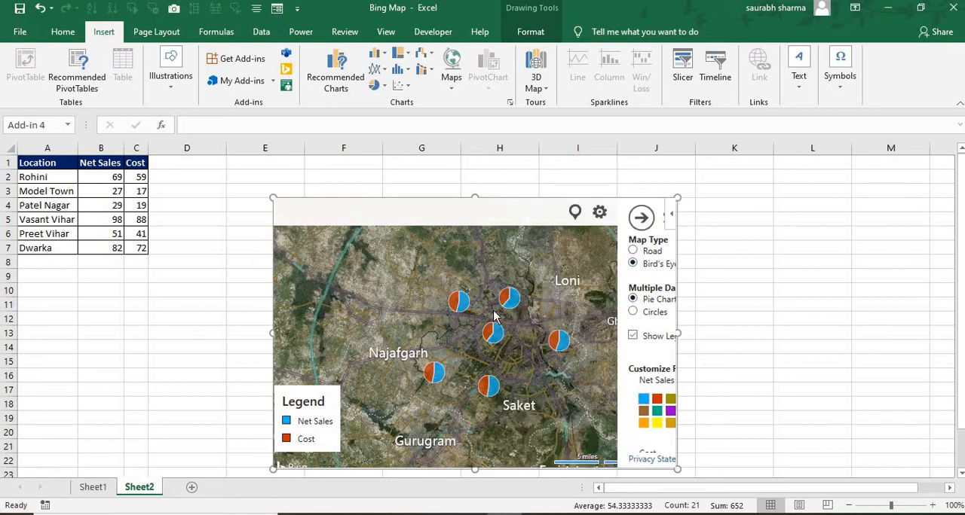
# - Examine the area around the Patel Nagar marker at the closest detail on the aerial map
pyautogui.scroll(2, 491, 320)
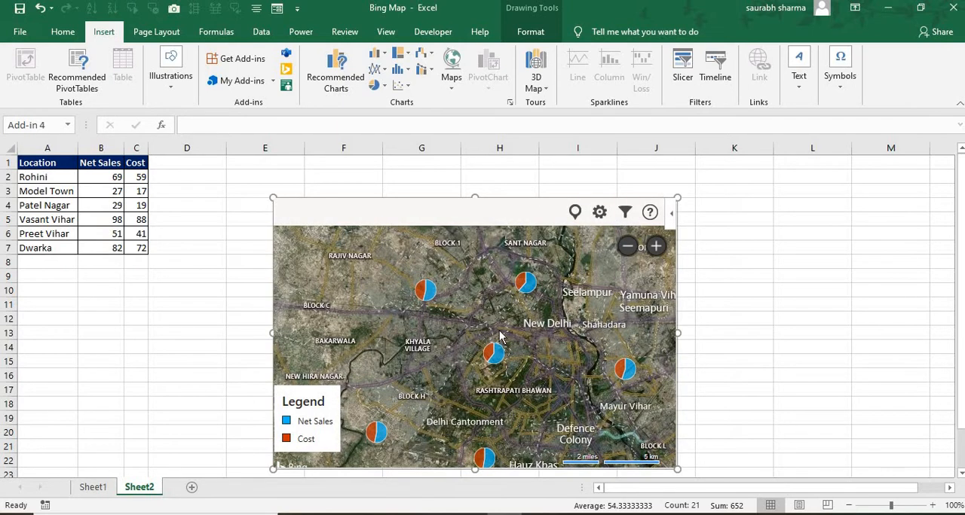
pyautogui.moveTo(499, 331); pyautogui.dragTo(493, 282)
pyautogui.scroll(1, 507, 292)
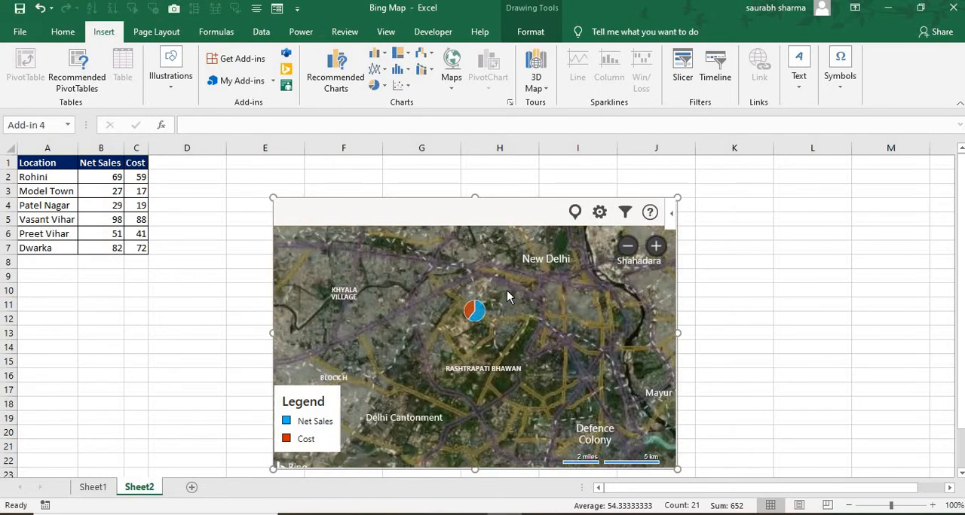
pyautogui.scroll(1, 506, 294)
pyautogui.moveTo(501, 311); pyautogui.dragTo(516, 268)
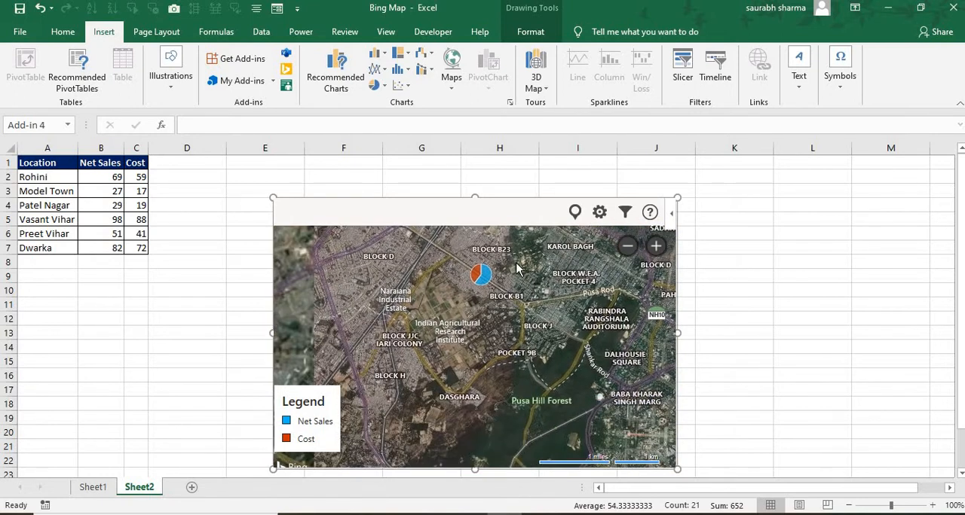
pyautogui.scroll(2, 515, 265)
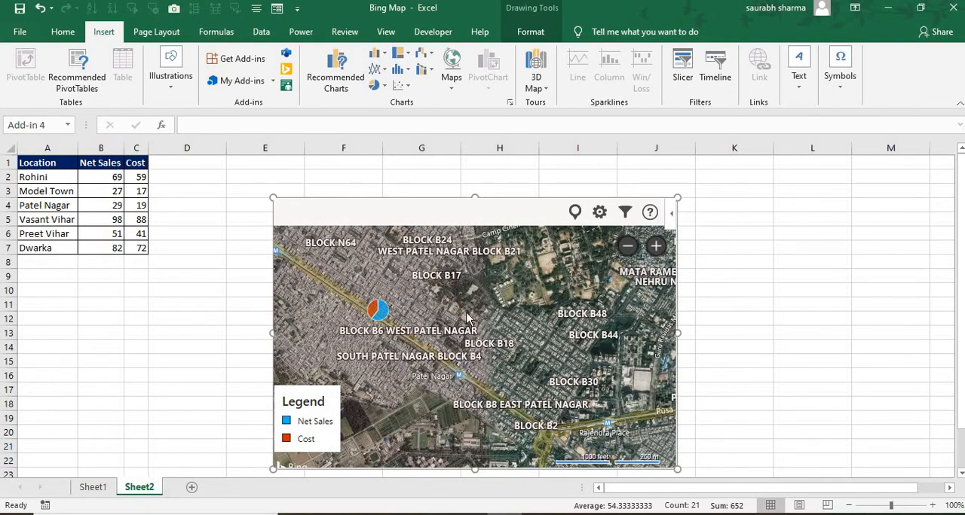
pyautogui.moveTo(437, 326)
pyautogui.mouseDown()
pyautogui.moveTo(526, 317)
pyautogui.moveTo(527, 341)
pyautogui.mouseUp()
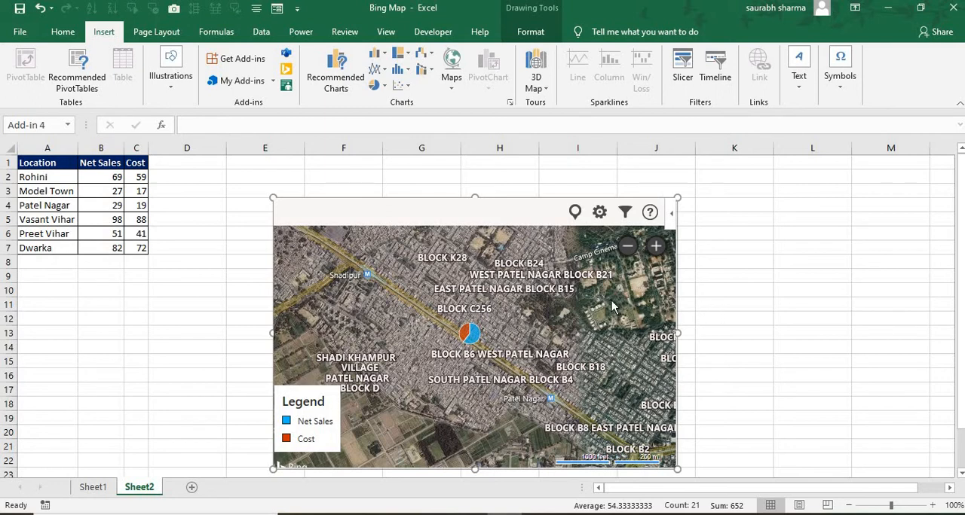
pyautogui.click(655, 246)
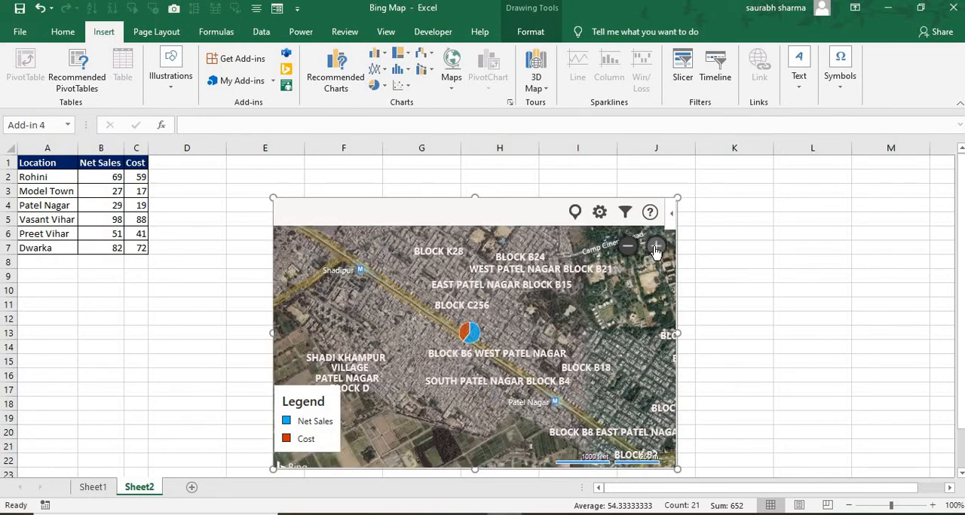
pyautogui.click(655, 247)
pyautogui.click(655, 248)
pyautogui.click(655, 247)
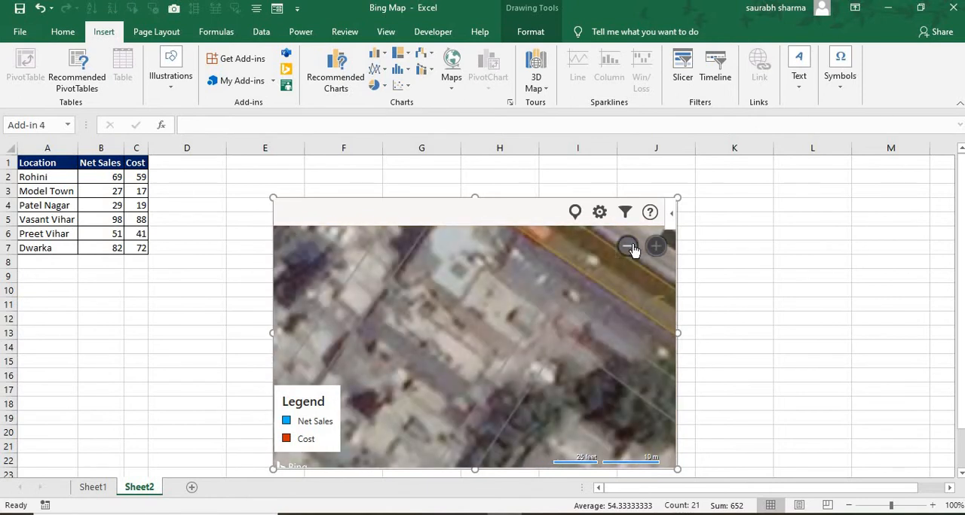
# - Bring all six location markers back into view on the map
pyautogui.click(628, 246)
pyautogui.click(628, 246)
pyautogui.click(628, 247)
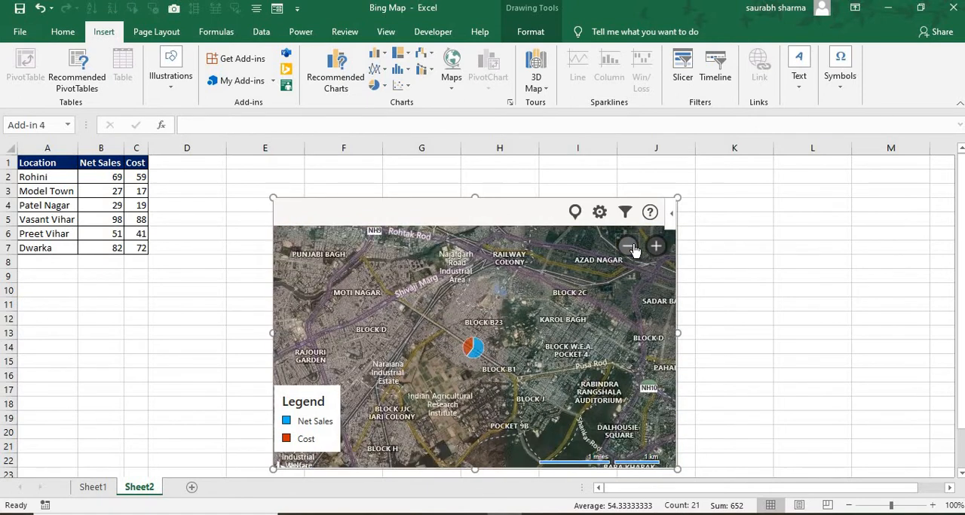
pyautogui.click(628, 246)
pyautogui.click(628, 247)
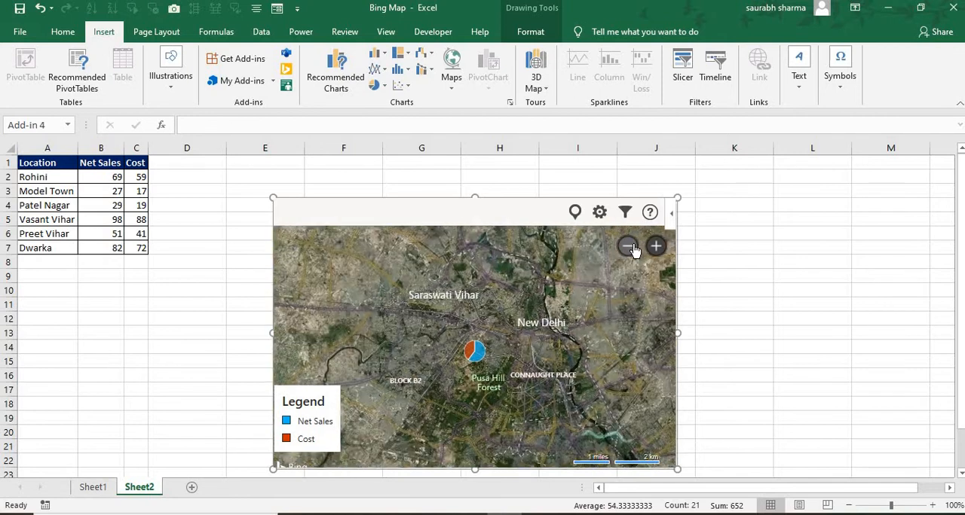
pyautogui.click(628, 247)
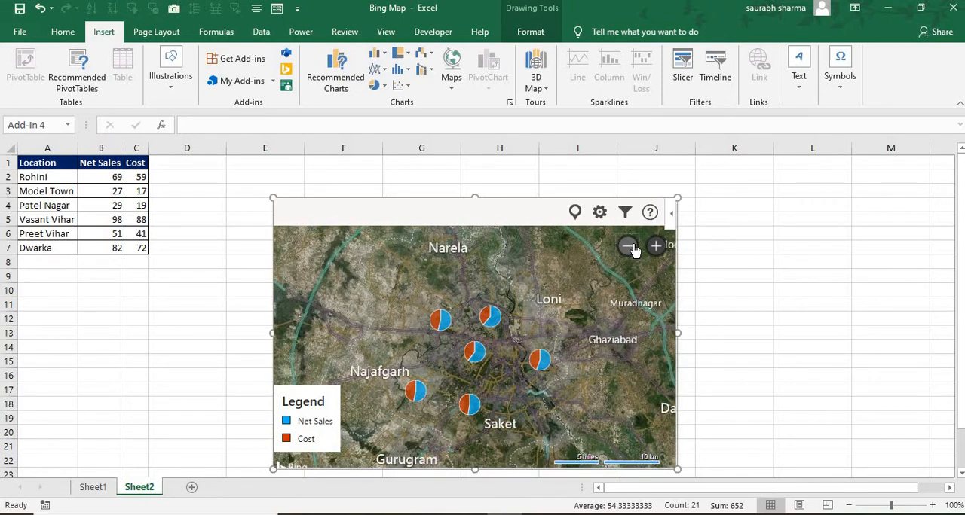
# - Try the Circles display for the map's multiple data points and restore Pie Chart
pyautogui.click(599, 214)
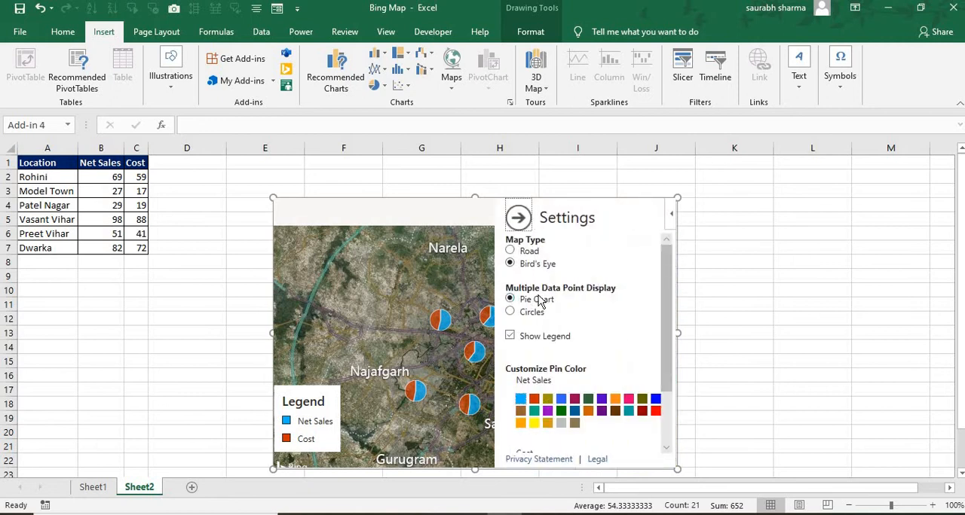
pyautogui.click(519, 314)
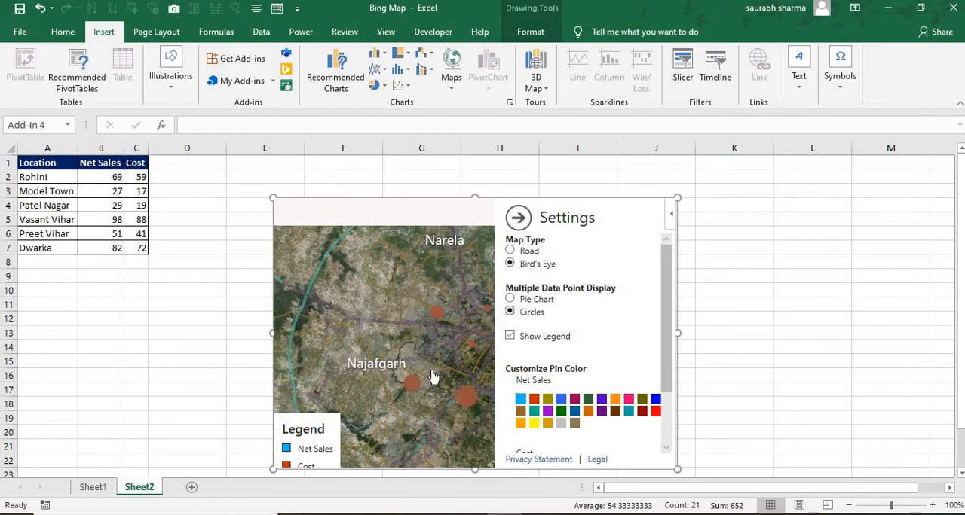
pyautogui.click(537, 300)
pyautogui.click(518, 219)
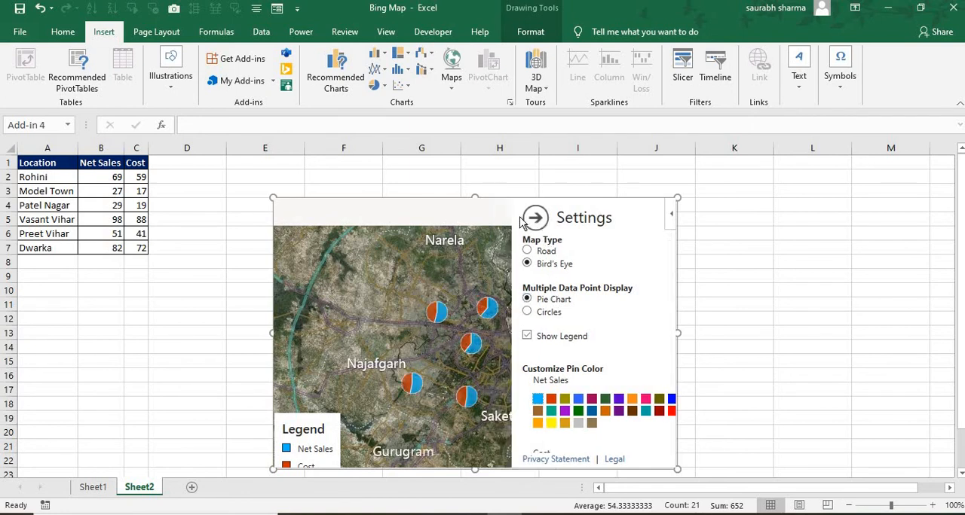
# - Filter the map locations to show only Preet Vihar
pyautogui.click(626, 215)
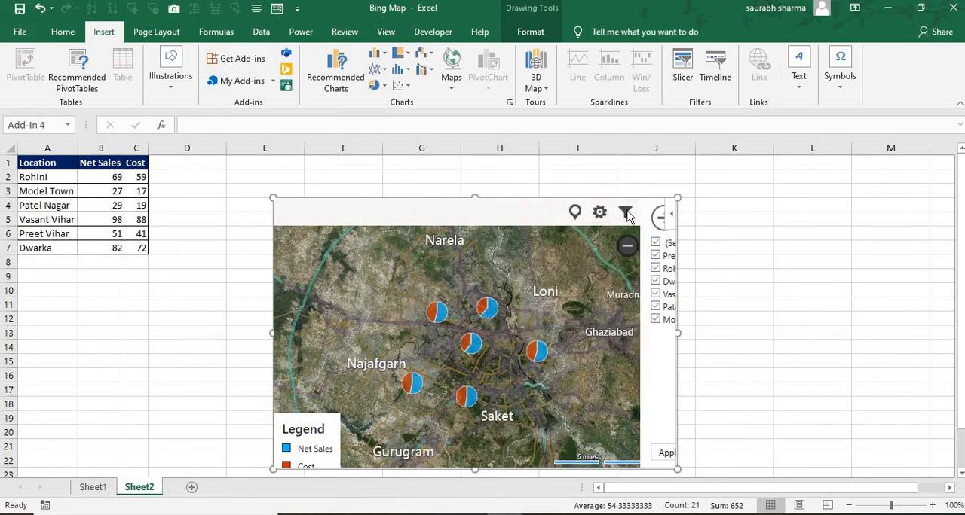
pyautogui.click(510, 244)
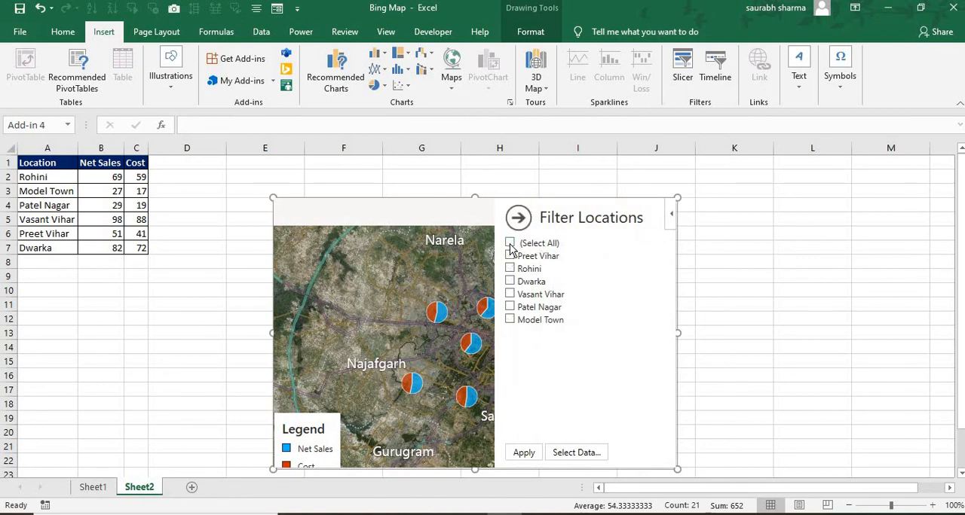
pyautogui.click(511, 257)
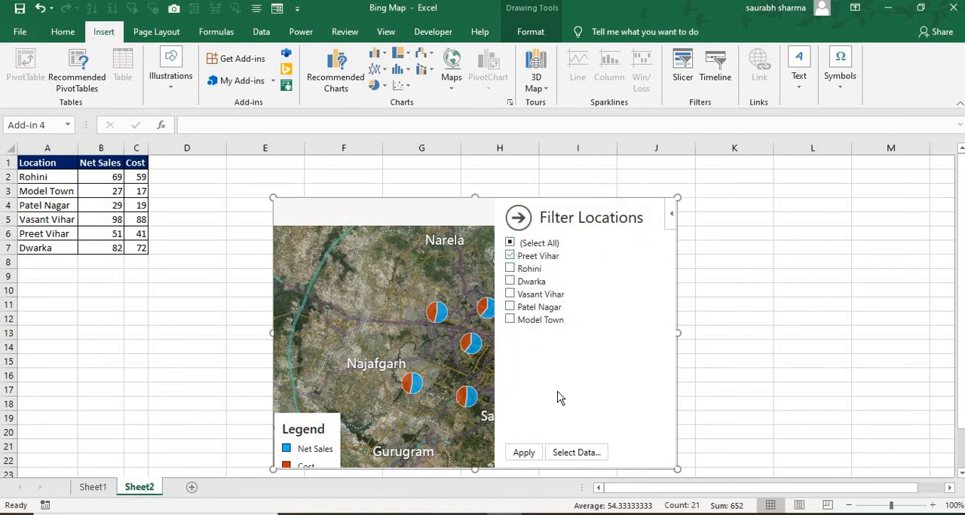
pyautogui.click(526, 453)
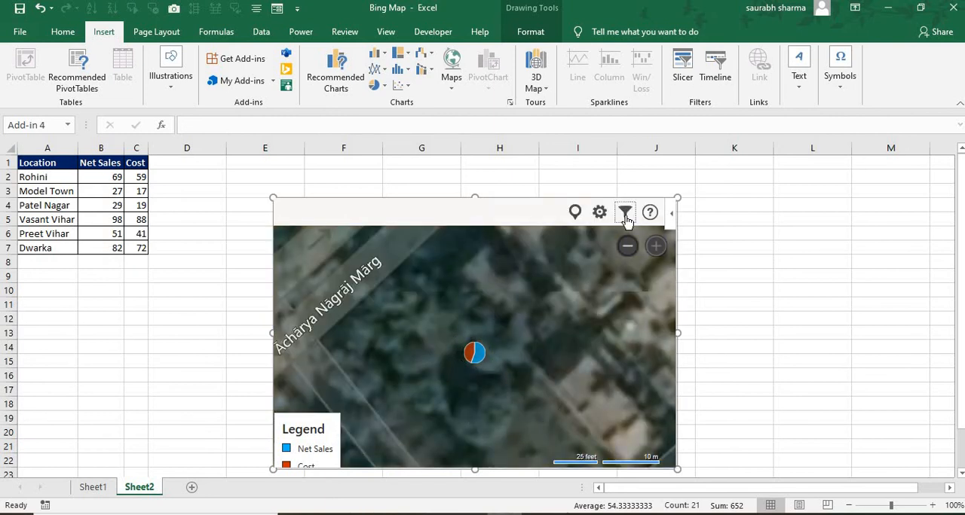
# - Reselect all locations in the map filter and apply it
pyautogui.click(626, 215)
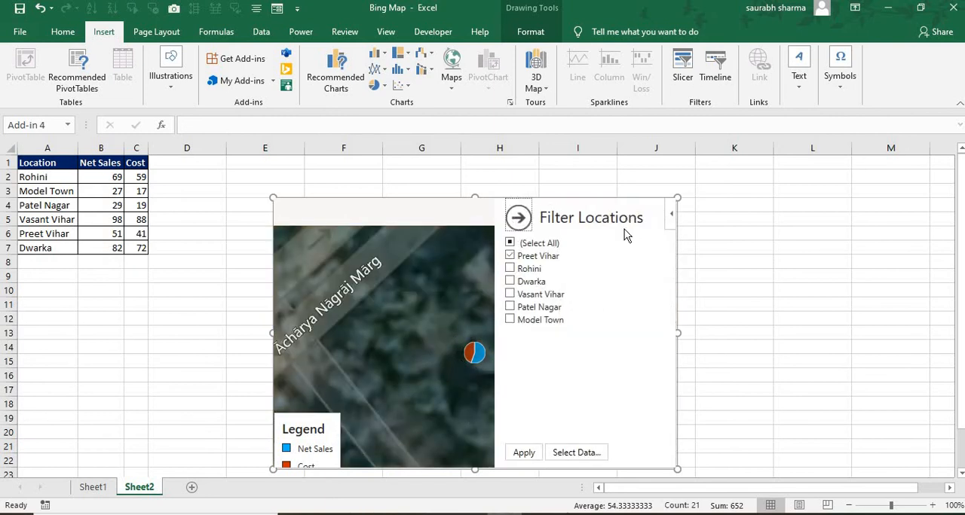
pyautogui.click(510, 244)
pyautogui.click(531, 455)
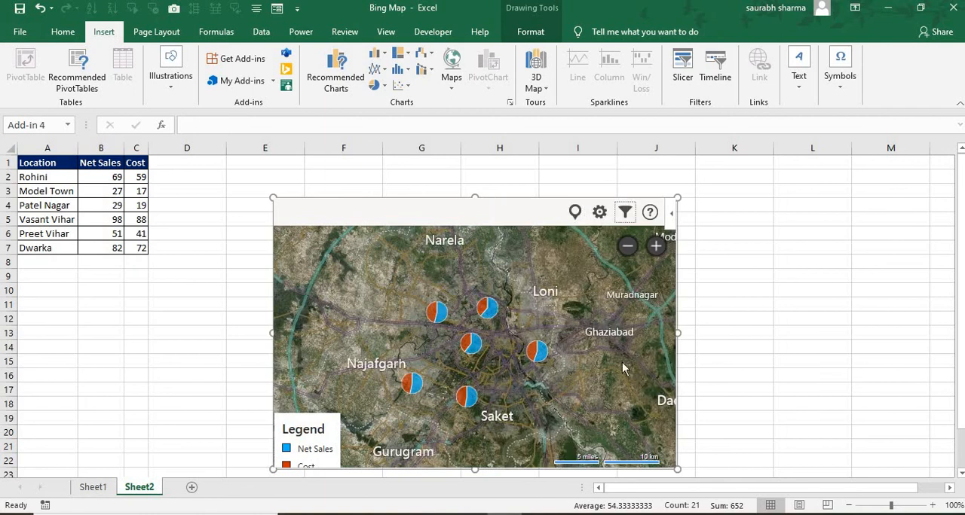
pyautogui.hotkey('alt', 'Tab')
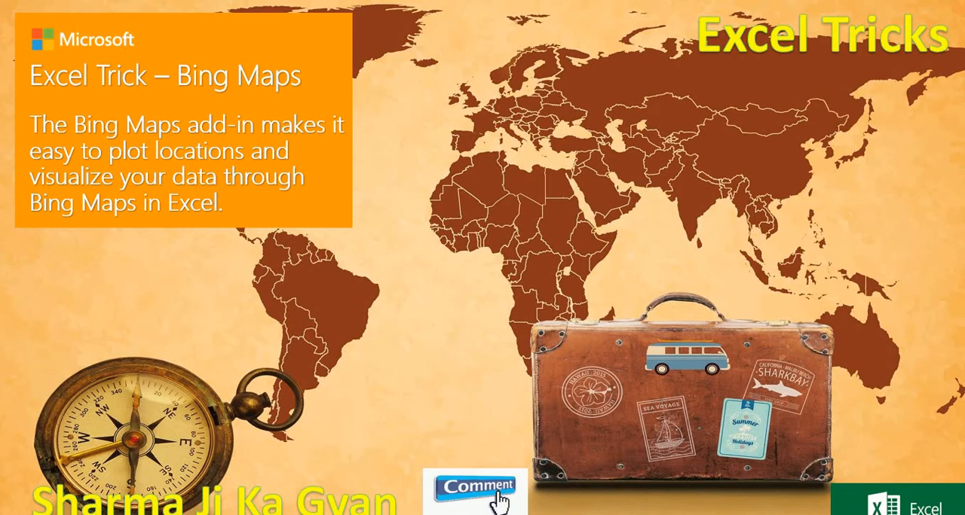